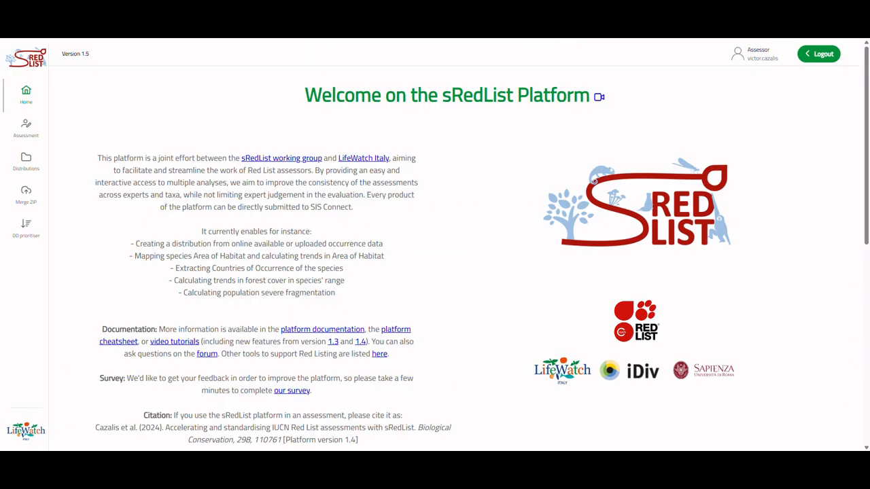
Start a first assessment for the species Abida vergniesiana, save it and continue to the distribution stage
left_click(27, 140)
left_click(176, 231)
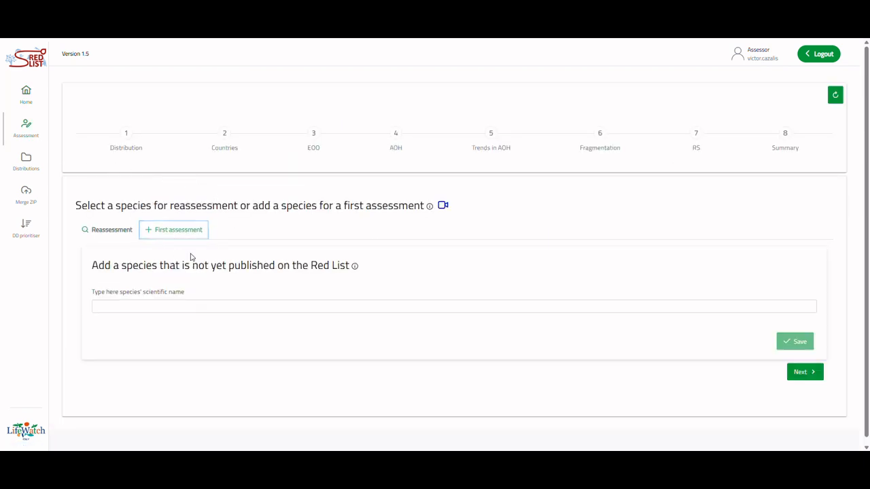
left_click(180, 306)
type("Ab")
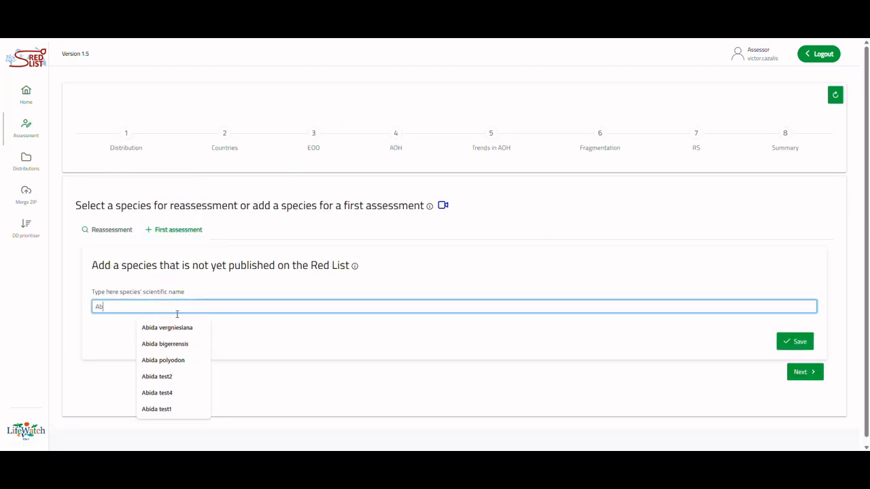
left_click(168, 329)
left_click(794, 342)
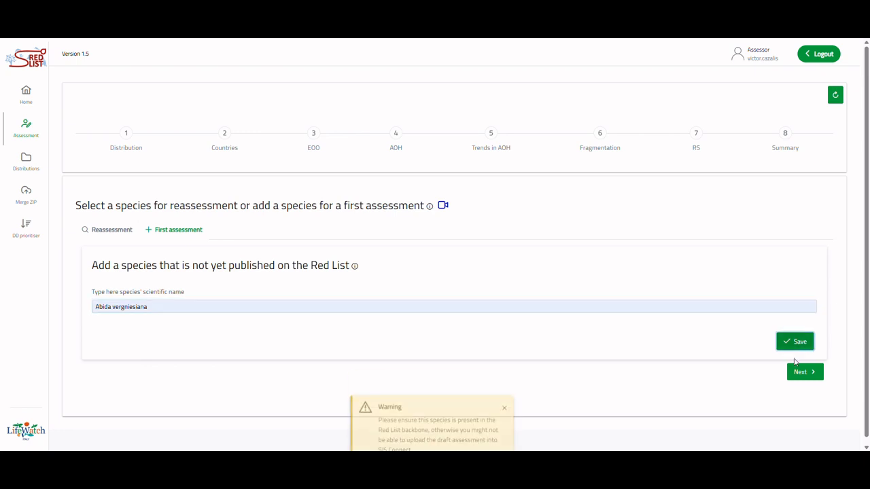
left_click(801, 372)
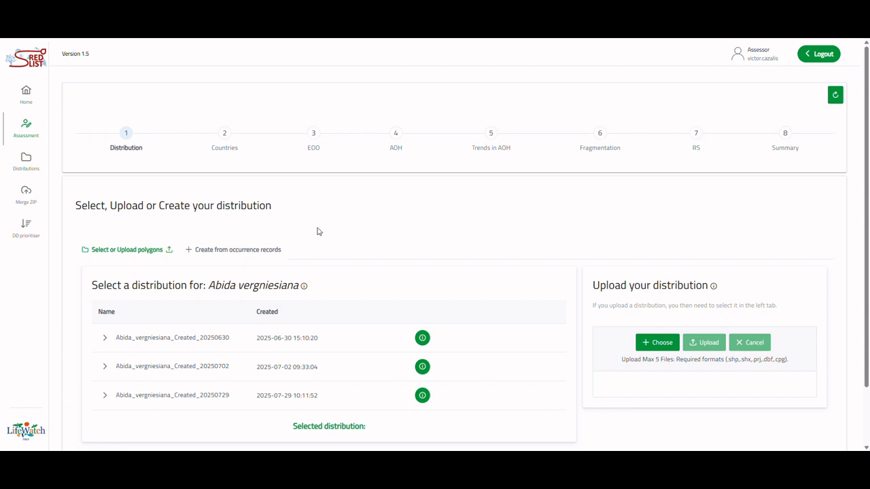
Create the distribution from occurrence records, using GBIF as the data source, and run Step 1
left_click(236, 253)
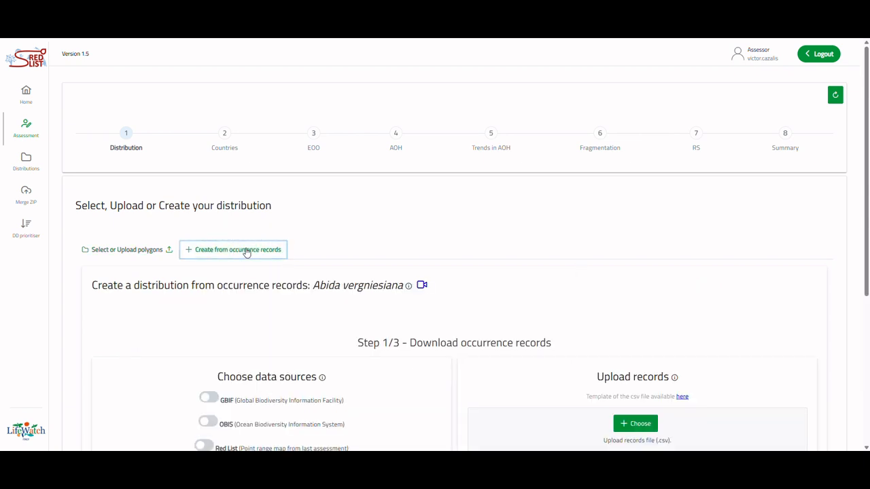
scroll(441, 224, "down", 1)
scroll(441, 223, "down", 3)
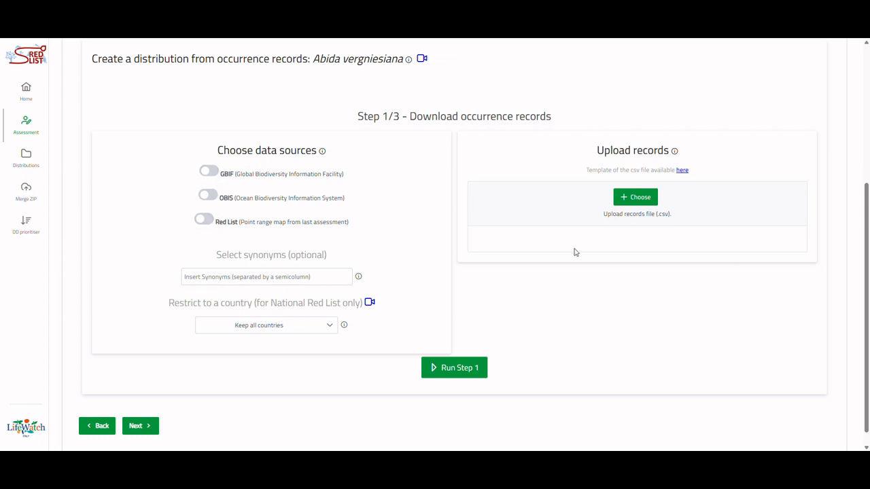
left_click(235, 171)
left_click(480, 363)
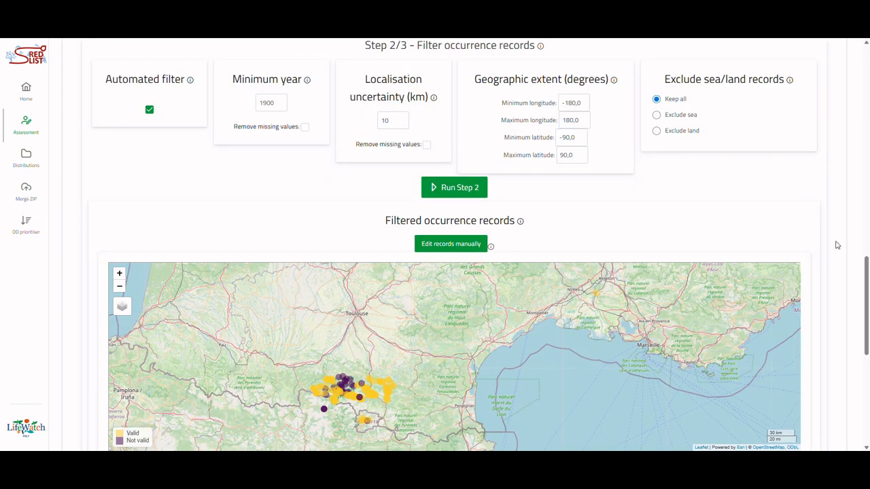
Select Hydrobasins as the starting point of the polygon range map and try levels 10, 12 and 8
scroll(838, 246, "down", 5)
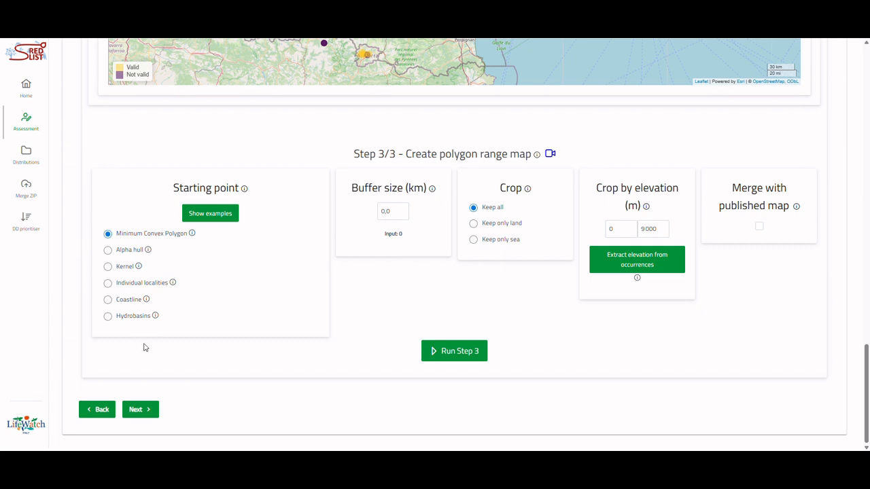
left_click(107, 320)
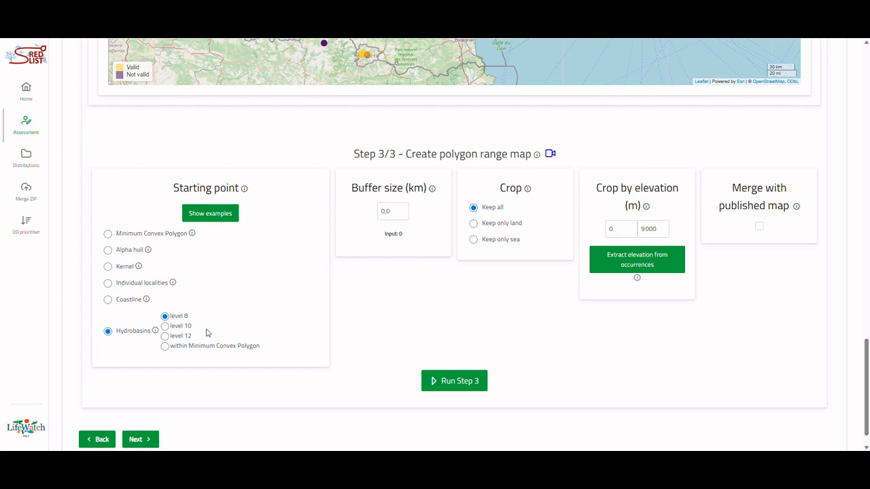
left_click(165, 326)
left_click(165, 337)
left_click(166, 317)
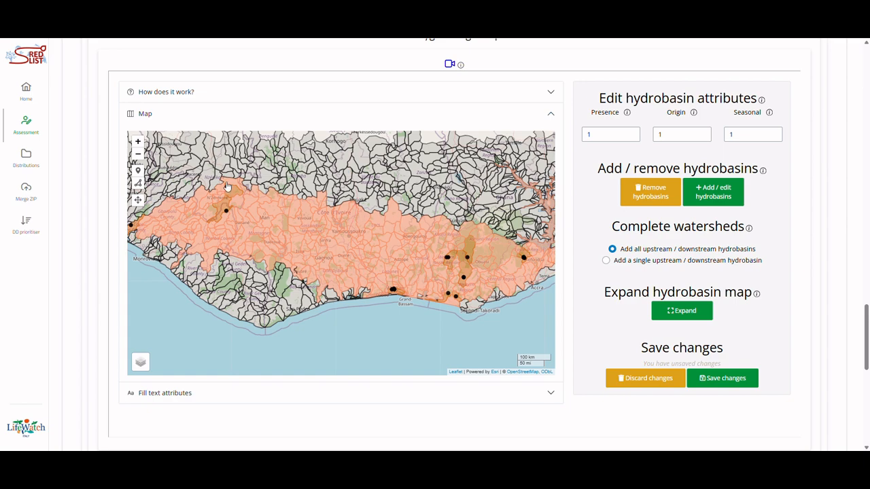
Examine the hydrobasins around the occurrence points in the example range map built within the Minimum Convex Polygon
scroll(227, 194, "up", 2)
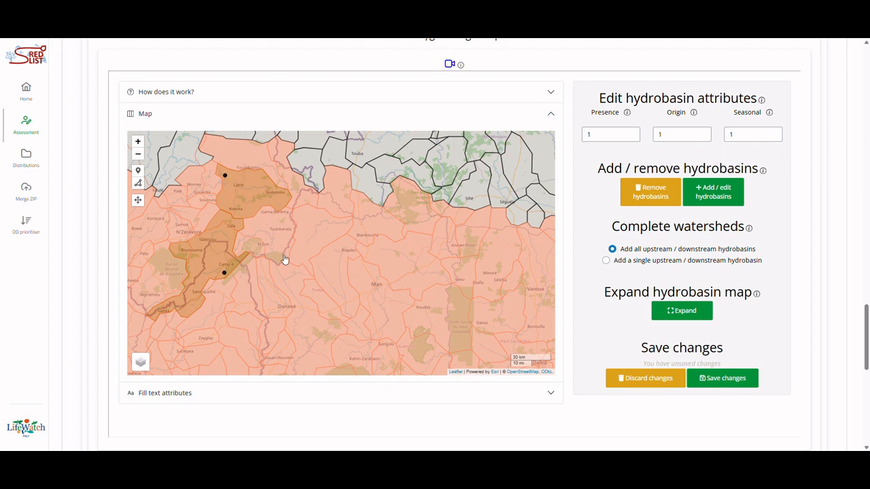
left_click_drag(327, 298, 238, 194)
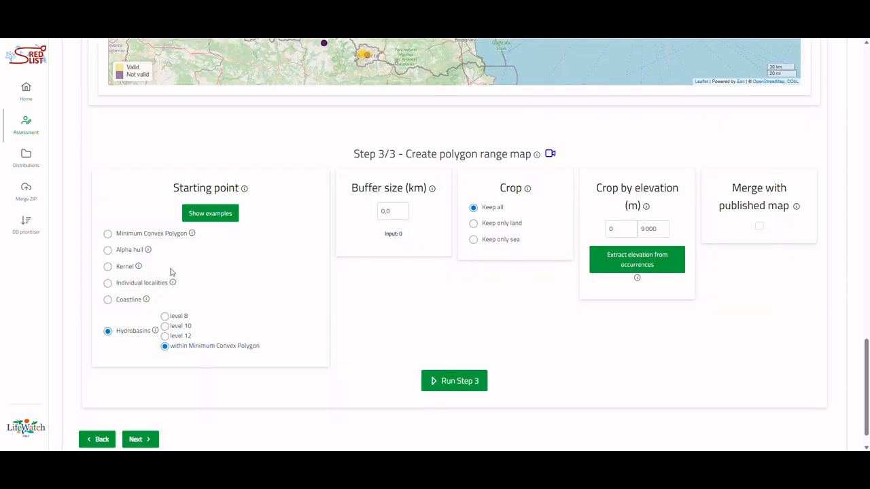
Create the range map with level 12 hydrobasins by running Step 3, and open the distribution for manual editing
left_click(164, 336)
left_click(466, 385)
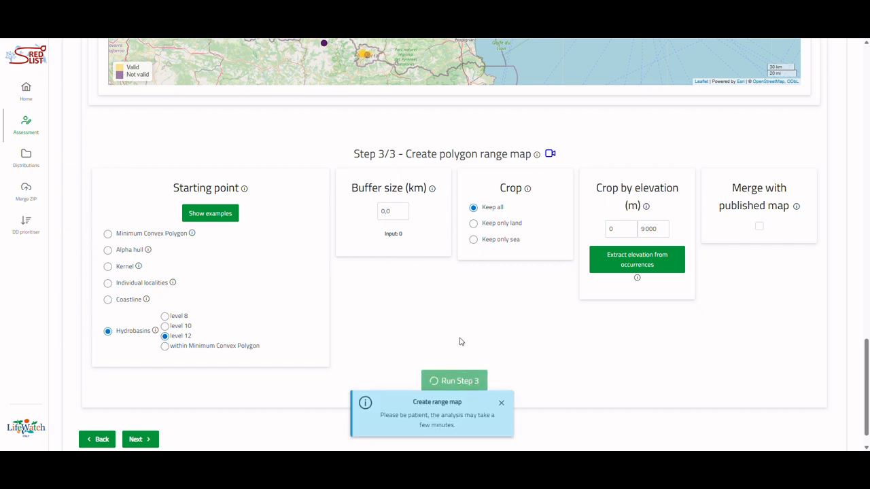
scroll(378, 134, "down", 4)
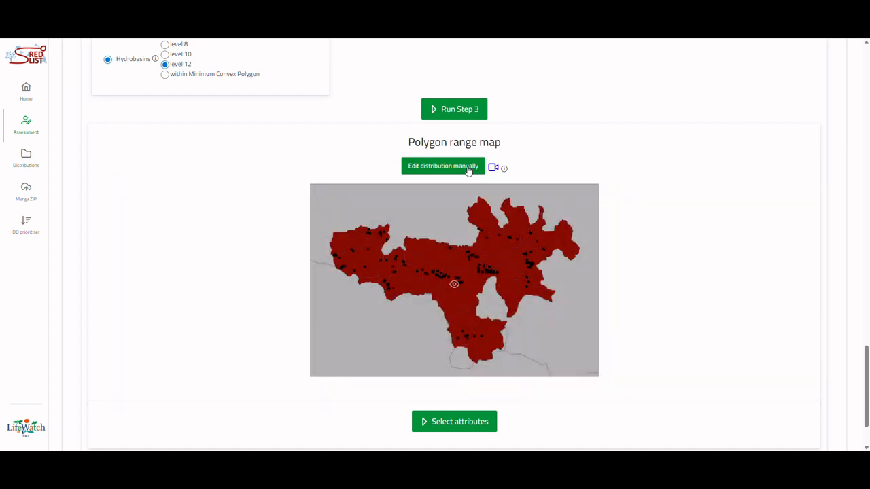
left_click(444, 166)
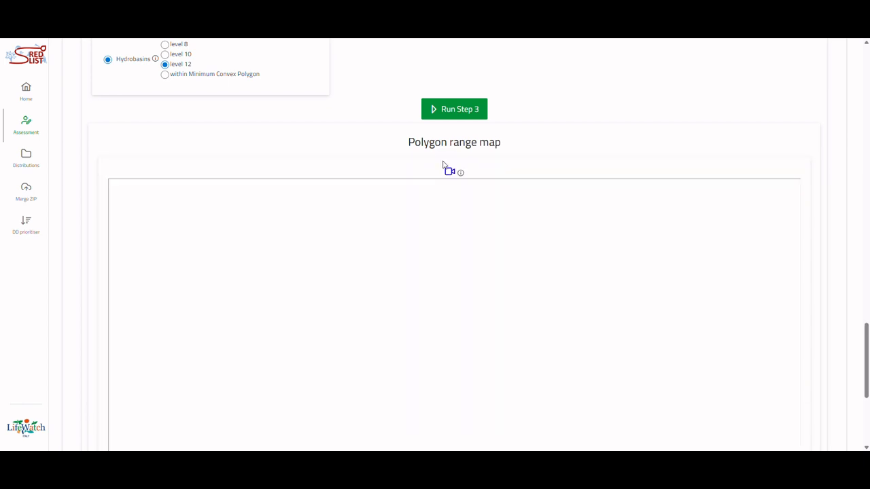
scroll(445, 159, "down", 2)
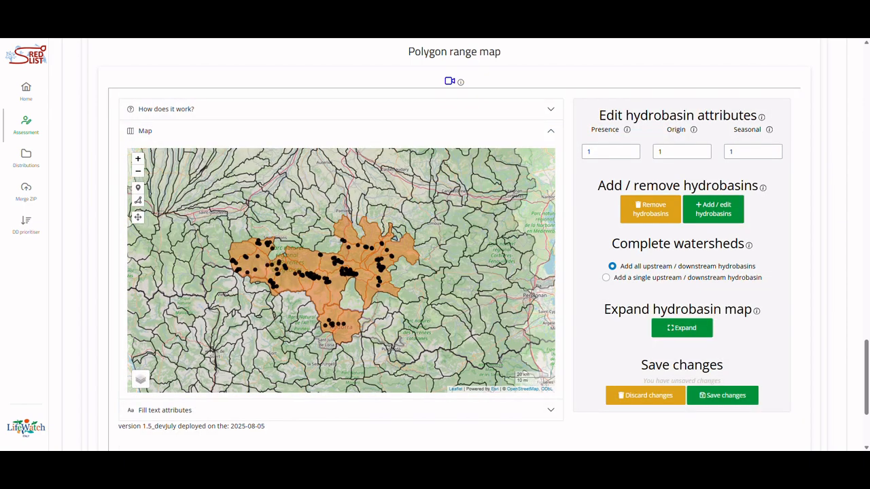
Read the instructions for editing hydrobasins and the explanations of the Presence codes and of adding or removing hydrobasins
left_click(374, 110)
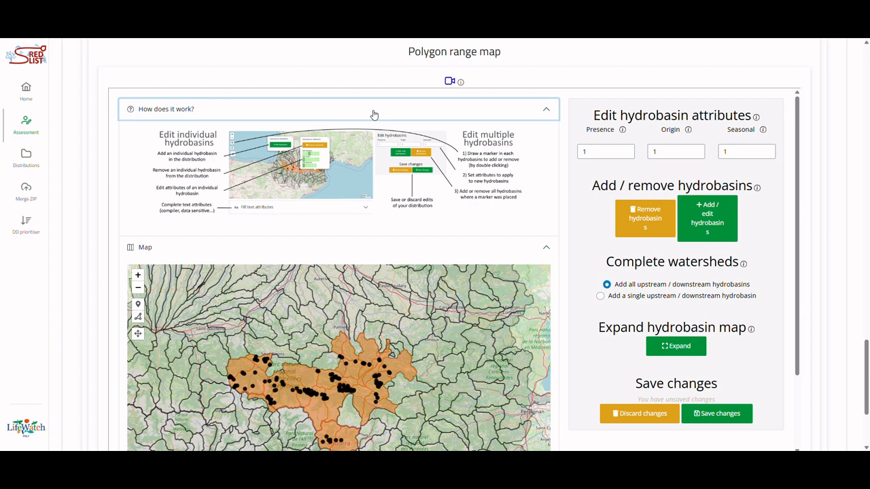
left_click(374, 110)
mouse_move(628, 131)
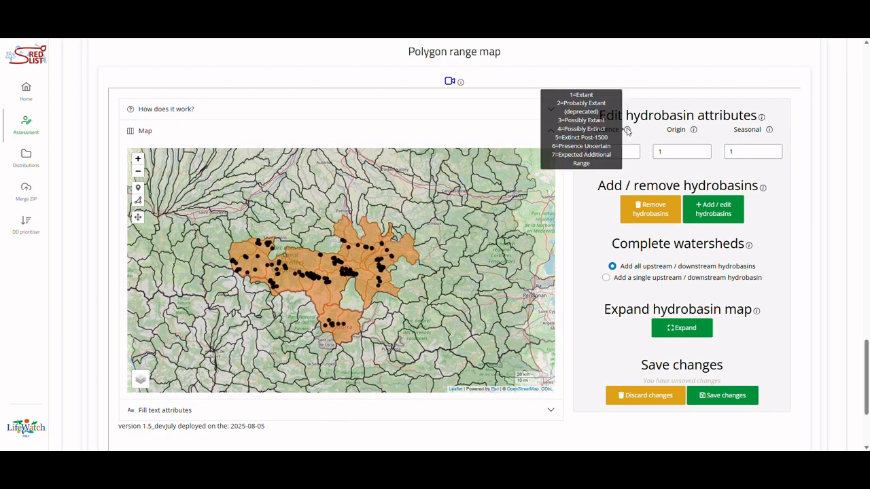
mouse_move(765, 190)
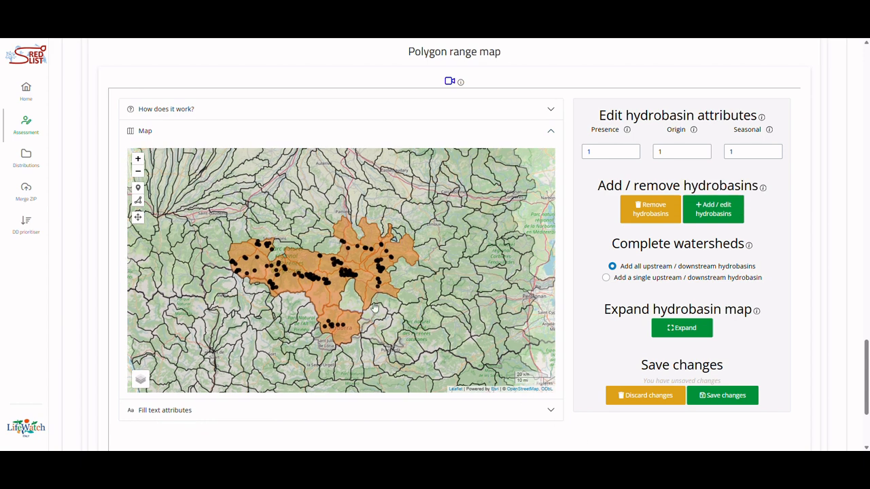
Add the hydrobasin in the gap in the southern part of the range, and set the presence attribute to 4
left_click(351, 302)
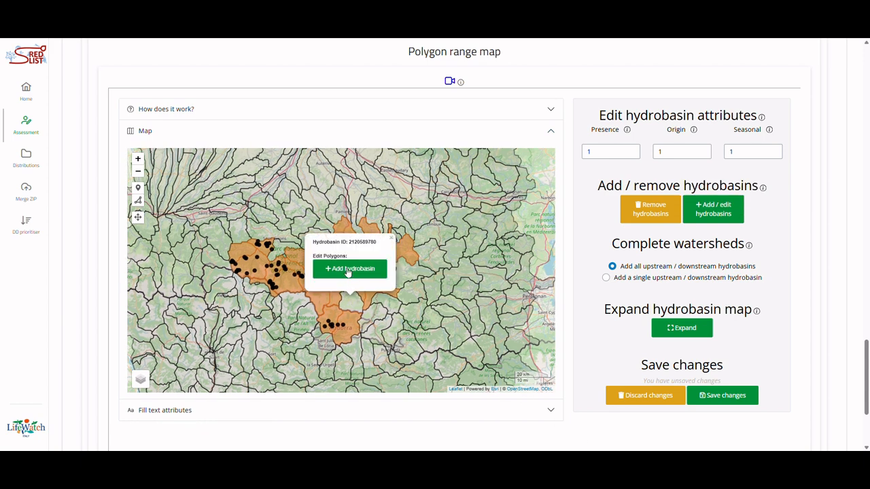
left_click(347, 270)
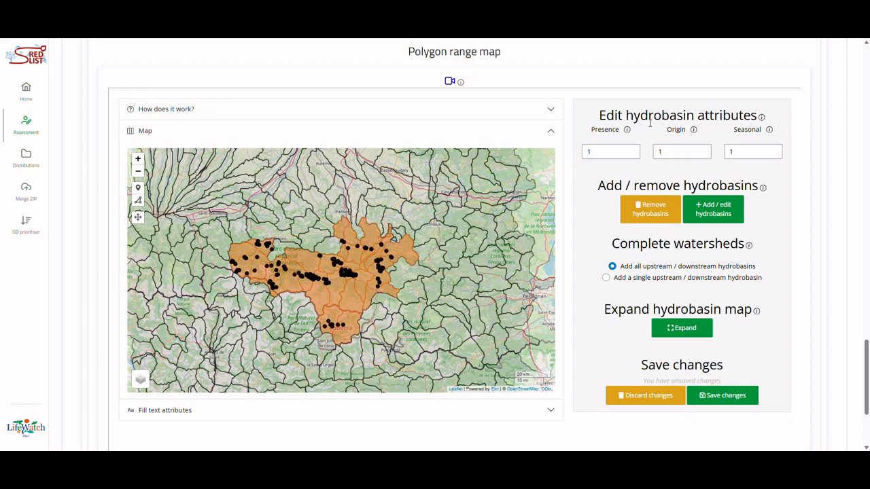
double_click(611, 154)
left_click(379, 310)
left_click(379, 285)
left_click(378, 312)
Set the seasonal code of the hydrobasin added in the gap to 2 and save the changes
left_click(350, 298)
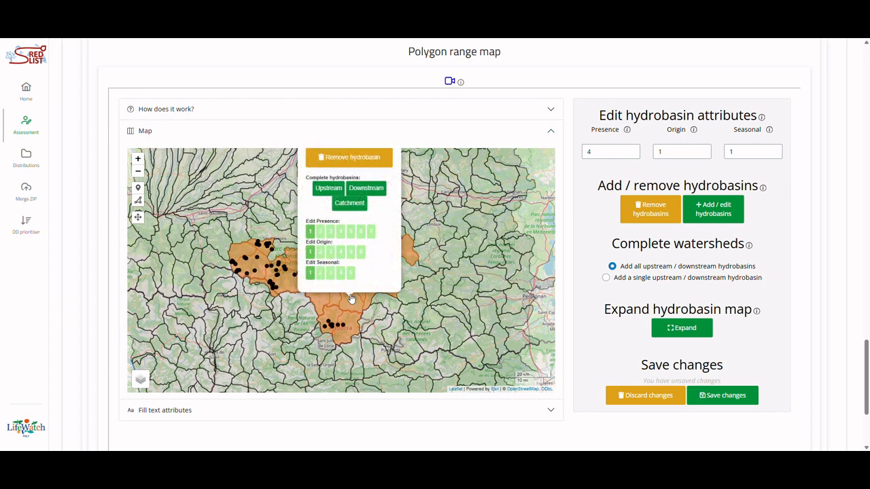
left_click(322, 275)
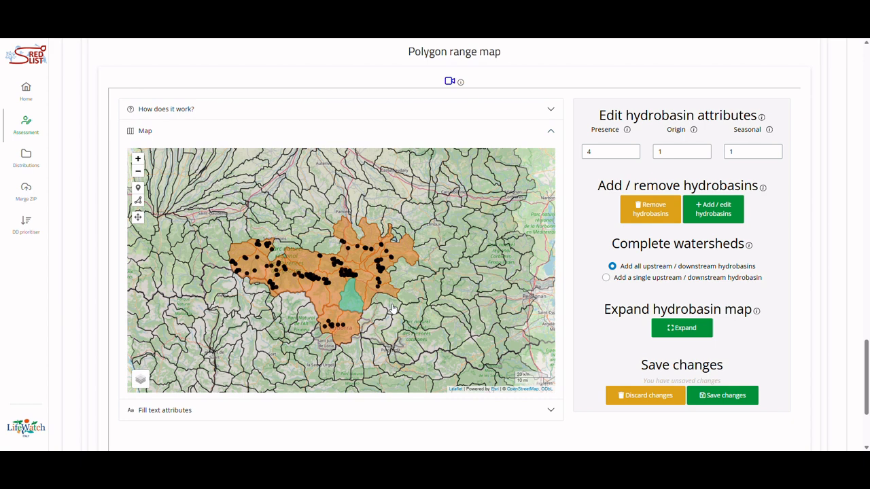
left_click(737, 403)
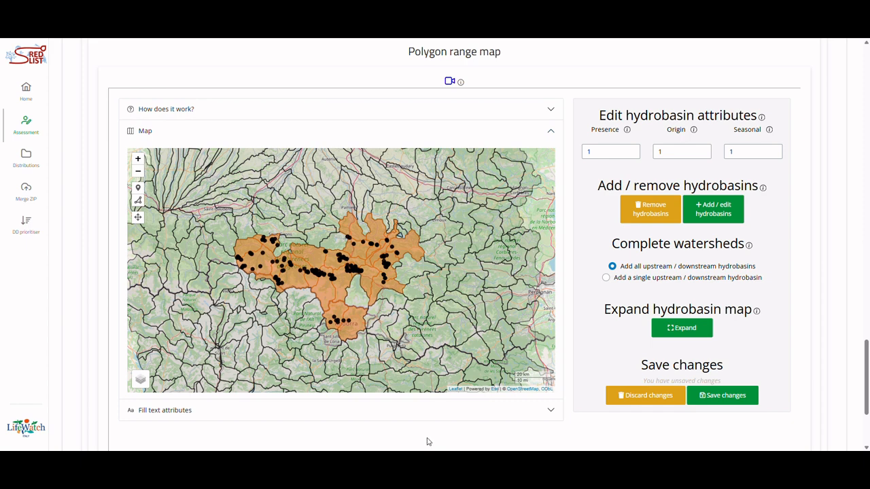
Place three markers in the hydrobasins just west of the range and add those hydrobasins with presence 3
left_click(137, 189)
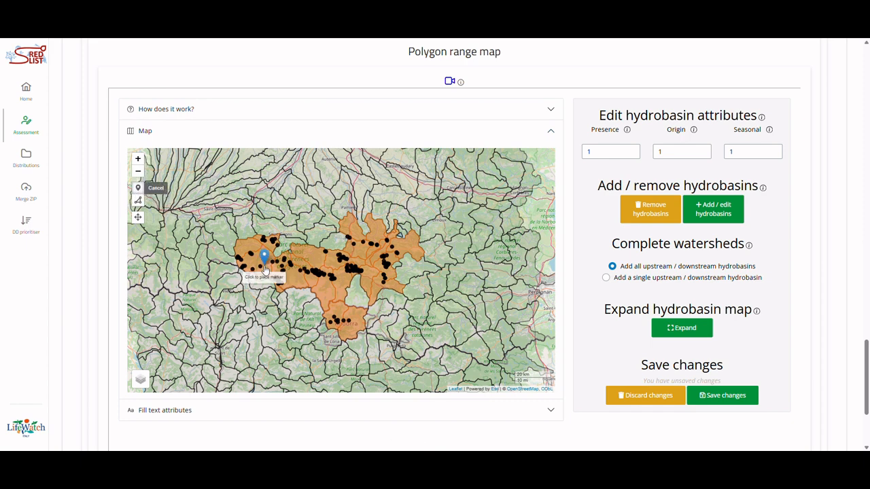
left_click(219, 253)
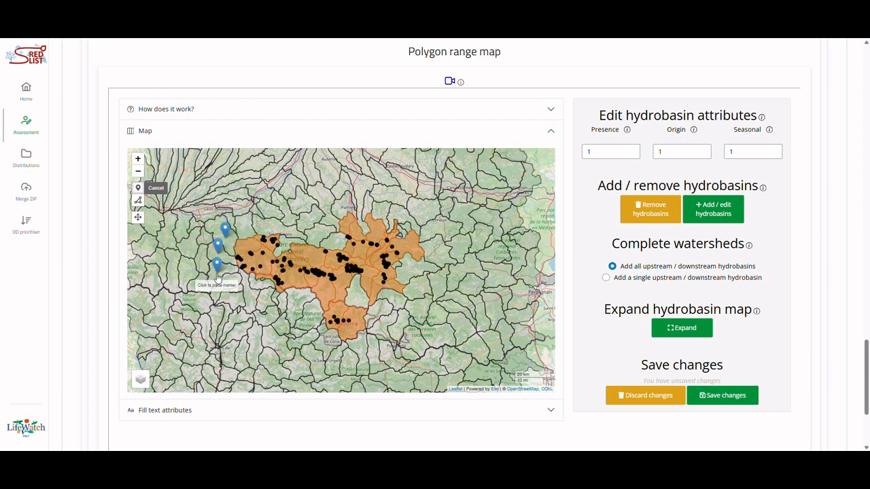
left_click(215, 275)
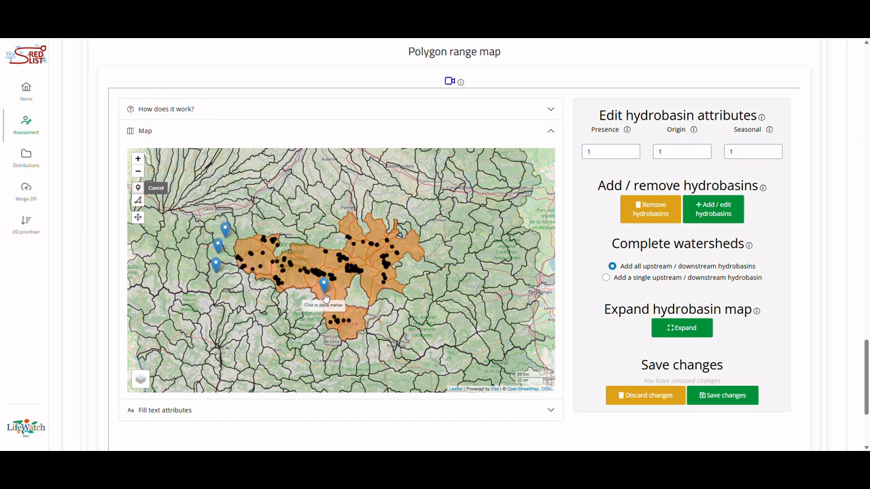
double_click(601, 150)
type("3")
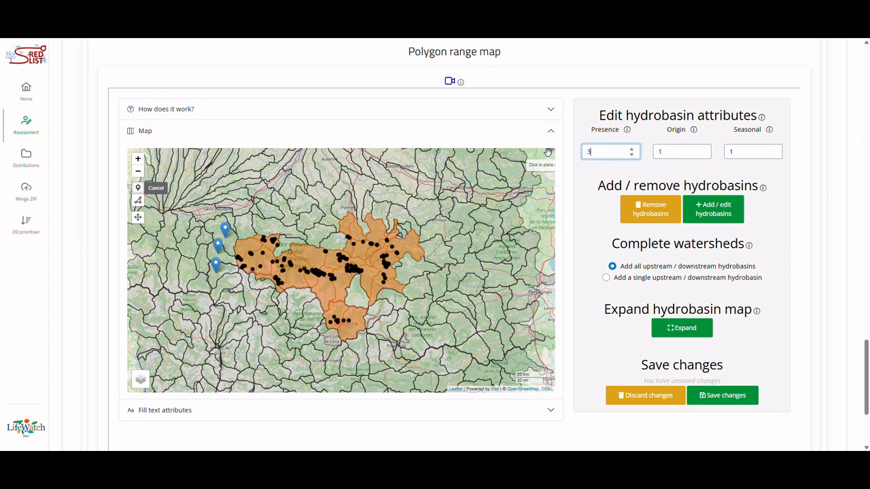
left_click(723, 210)
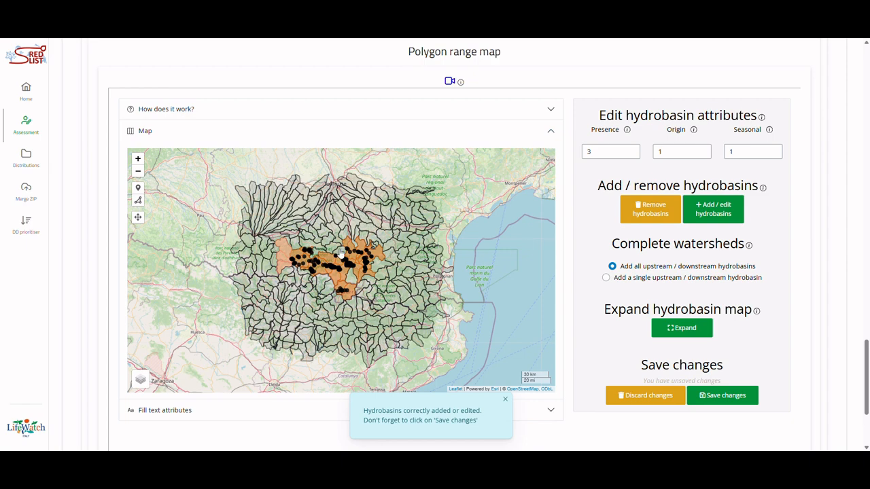
Draw a four-cornered selection polygon over the hydrobasins east of the range
scroll(315, 261, "up", 1)
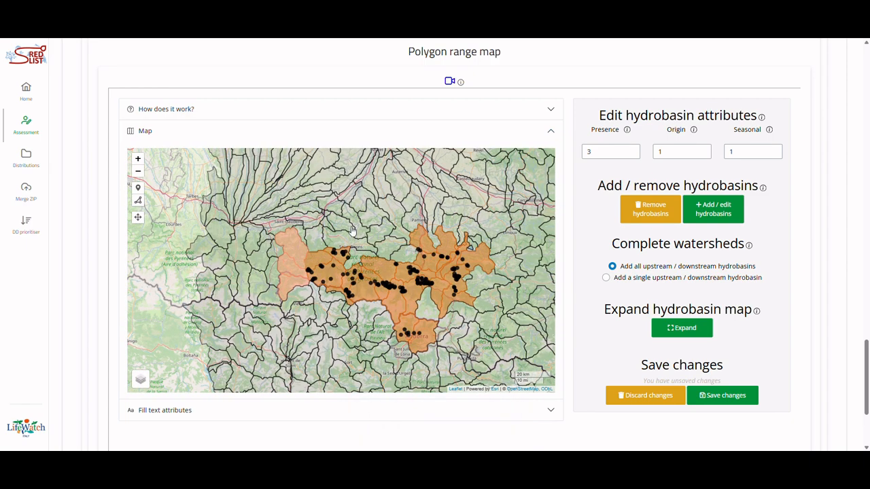
scroll(350, 77, "up", 1)
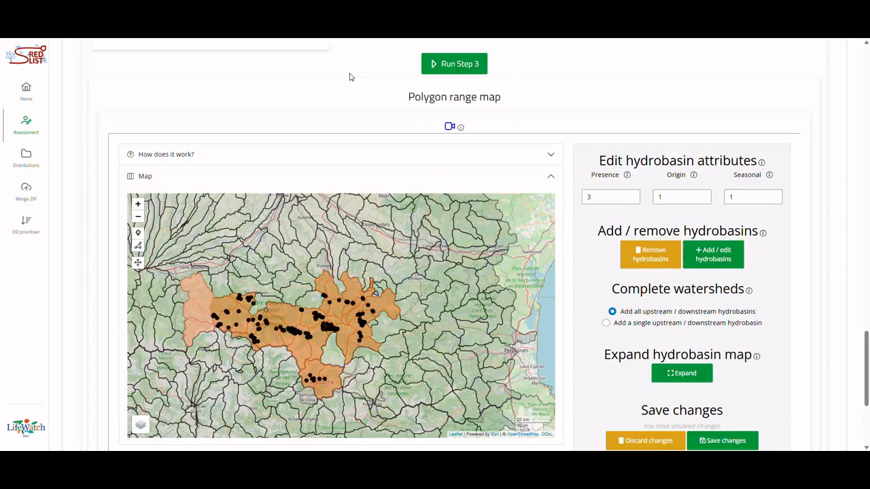
left_click(138, 245)
left_click(432, 302)
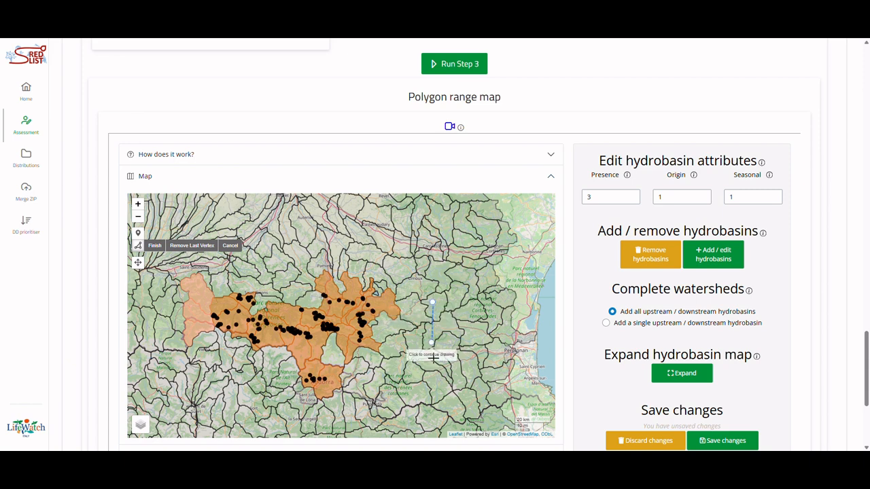
left_click(415, 374)
left_click(484, 354)
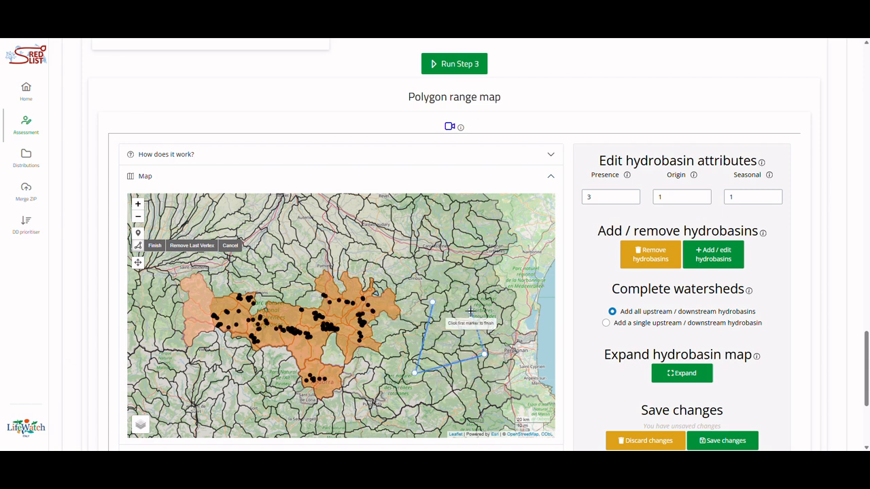
left_click(469, 310)
left_click(433, 305)
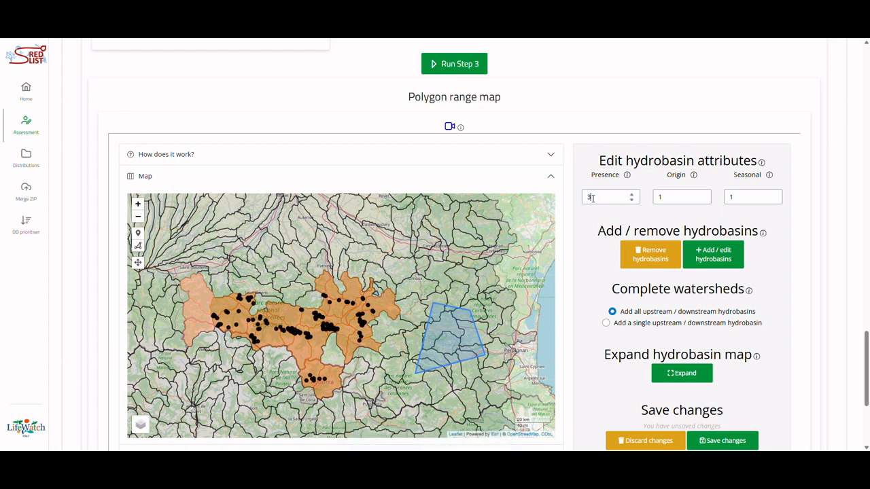
Add the hydrobasins under the drawn polygon to the distribution with presence 1 and origin 2
left_click_drag(592, 198, 578, 199)
type("1")
left_click_drag(684, 198, 655, 198)
type("2")
left_click(730, 261)
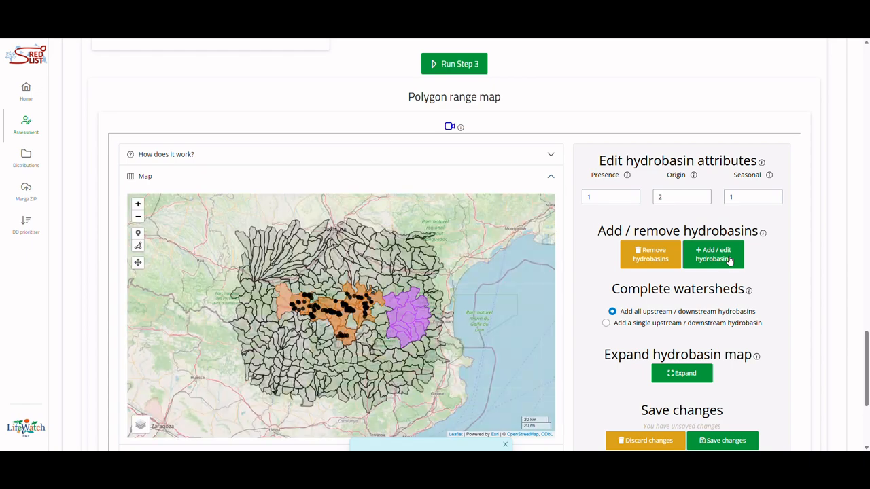
Add all hydrobasins downstream of the hydrobasin at the northern edge of the range
scroll(392, 315, "up", 1)
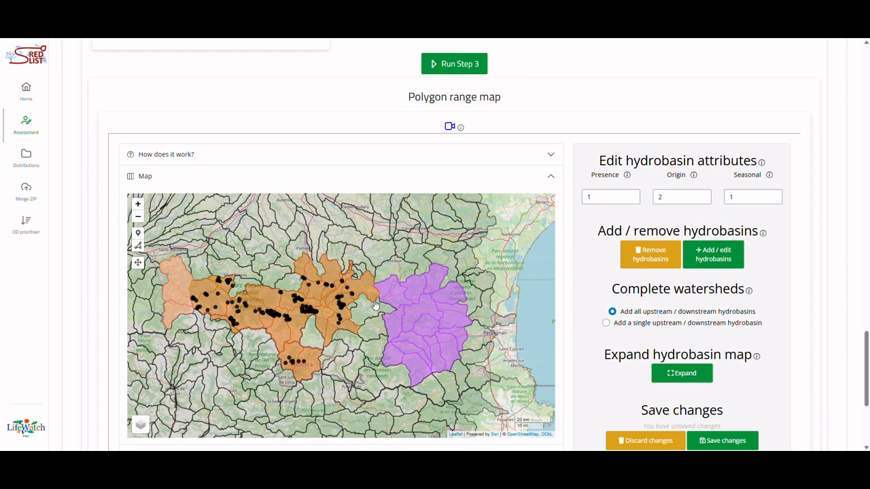
left_click_drag(292, 262, 330, 322)
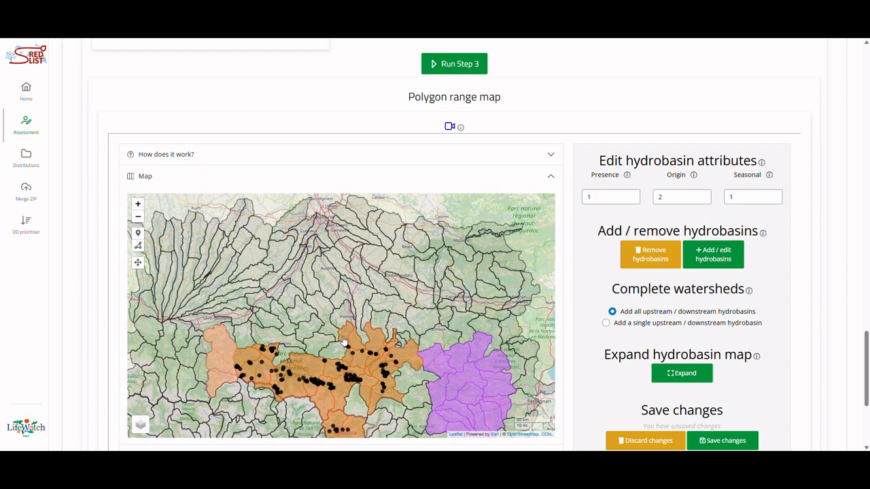
left_click(345, 330)
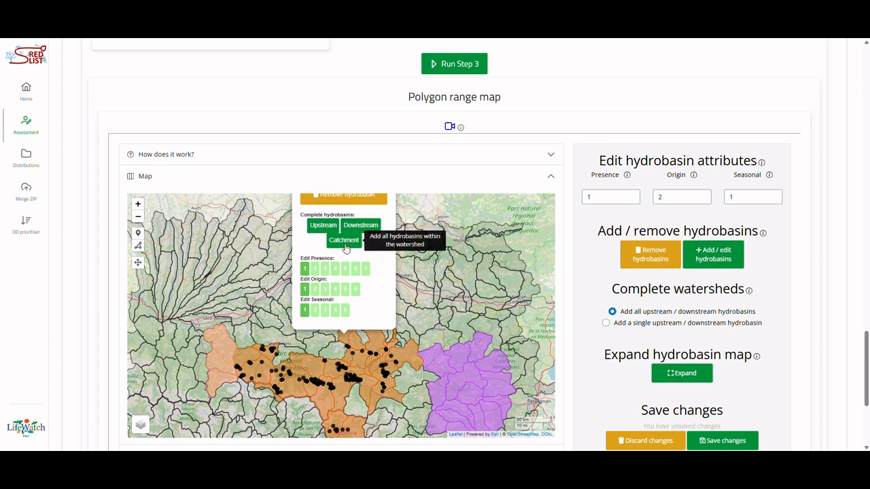
left_click(361, 229)
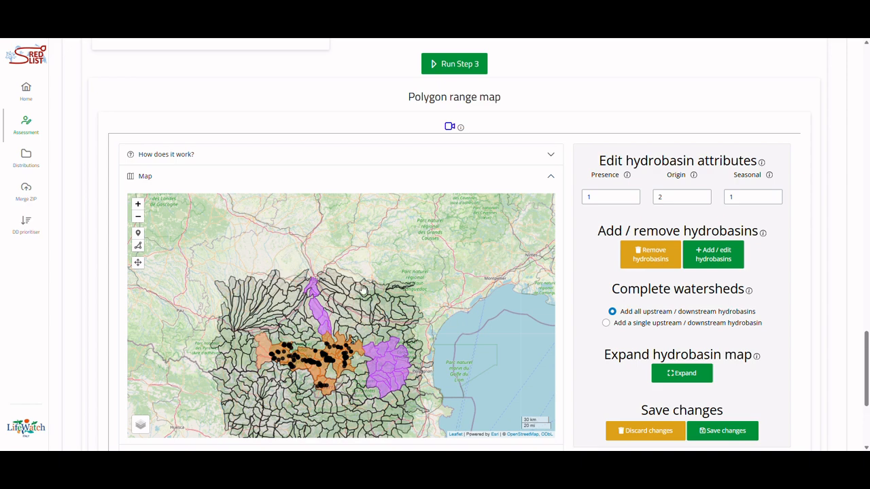
Expand the hydrobasin map and set watershed completion to add a single upstream / downstream hydrobasin
left_click(682, 373)
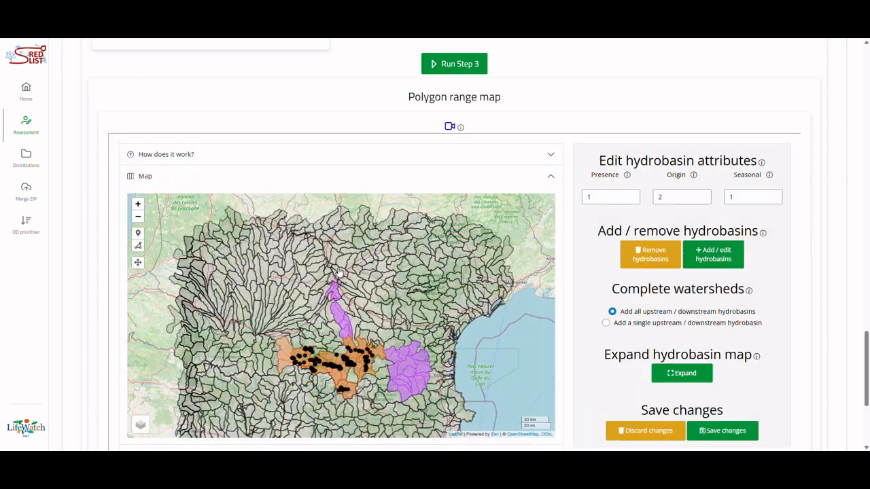
scroll(338, 272, "up", 1)
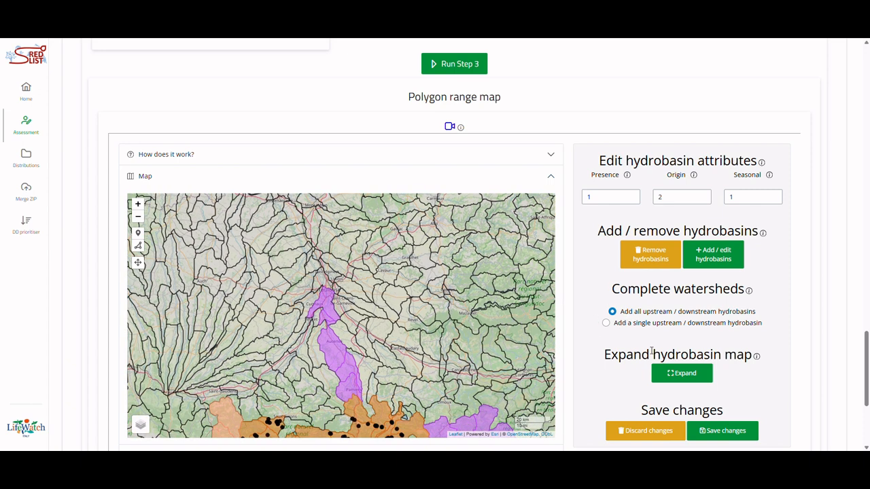
left_click(606, 323)
scroll(816, 294, "down", 3)
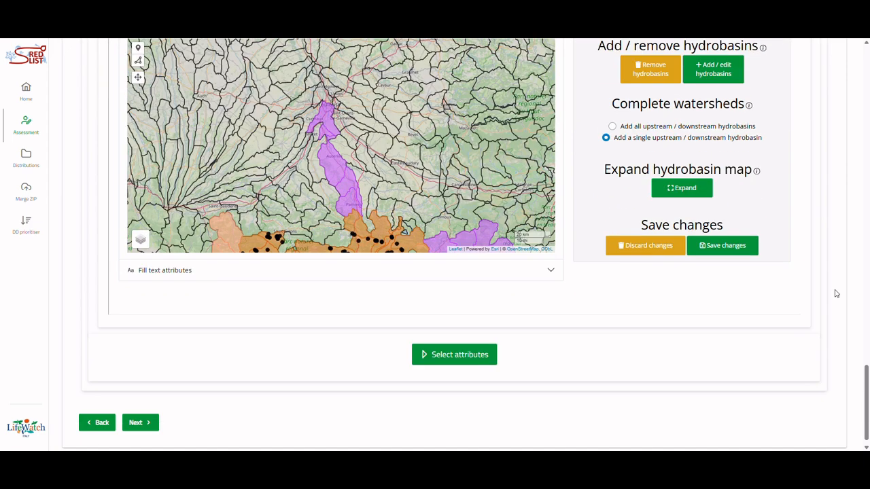
Open the text attributes of the range map and examine the source, citation and compiler fields
left_click(313, 257)
scroll(344, 284, "down", 3)
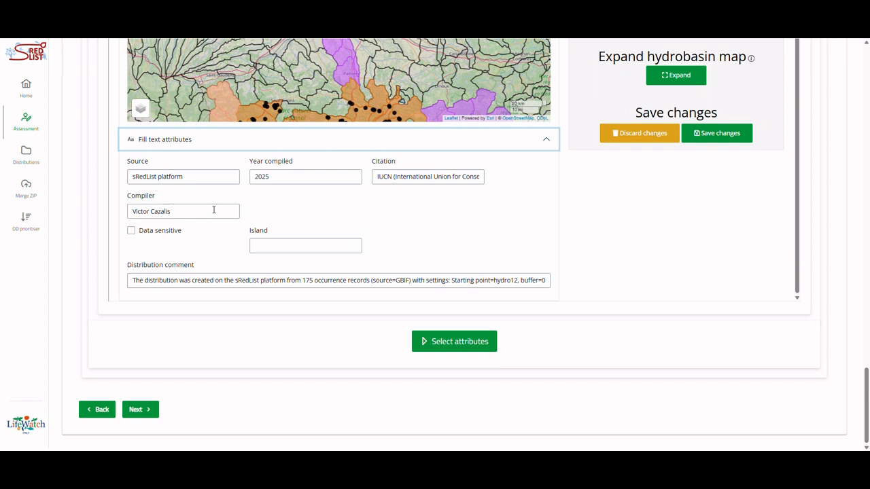
left_click(401, 178)
left_click(176, 178)
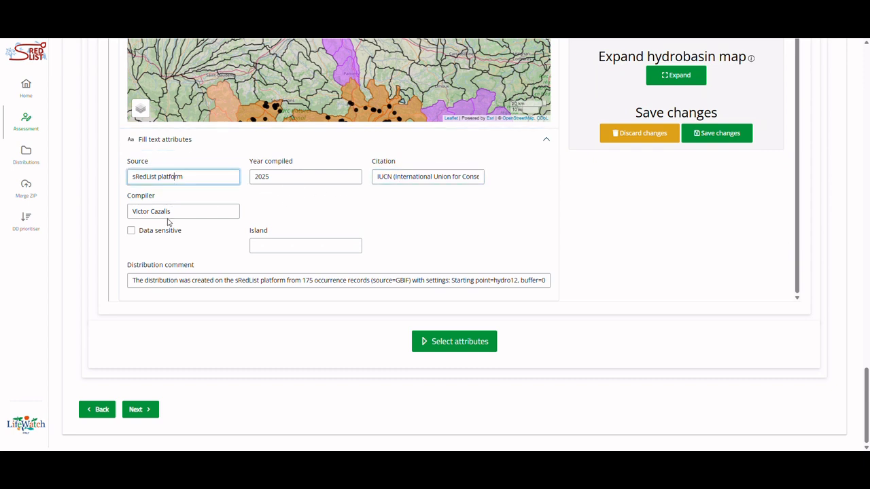
left_click(169, 212)
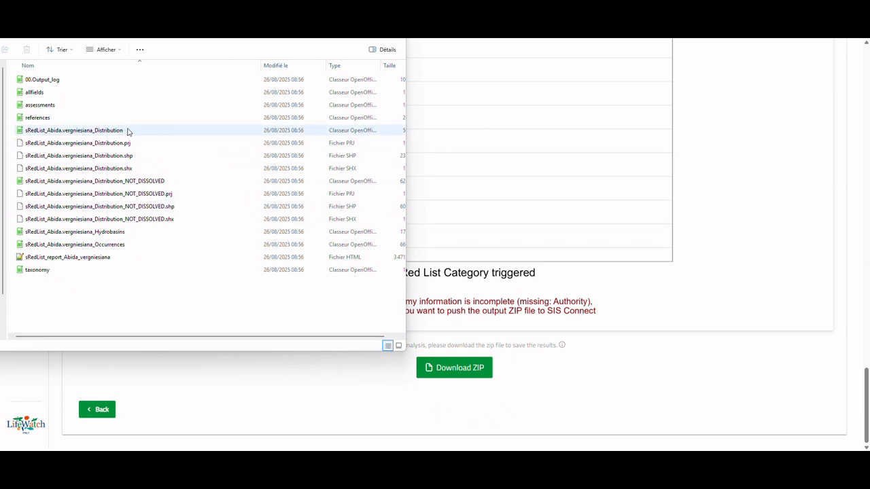
In the file explorer, look through the extracted occurrence, Distribution, Distribution_NOT_DISSOLVED and Hydrobasins output files for Abida vergniesiana
left_click(98, 245)
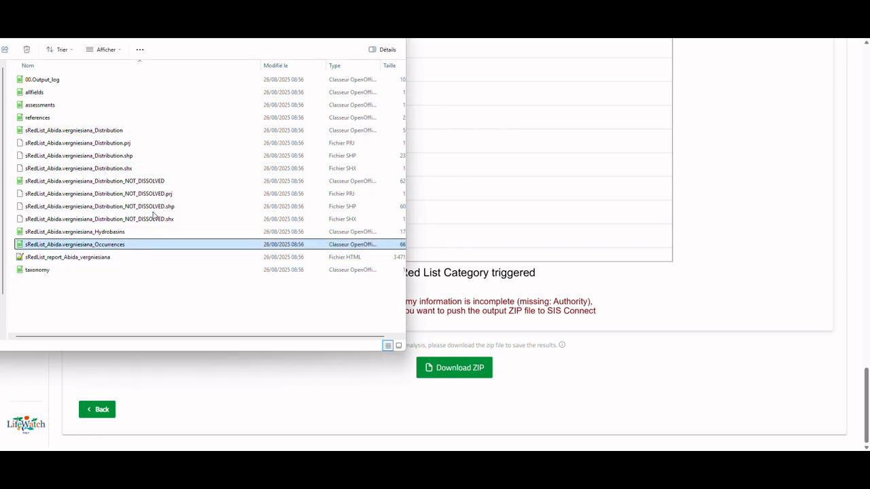
left_click(123, 131)
left_click(129, 170, "shift")
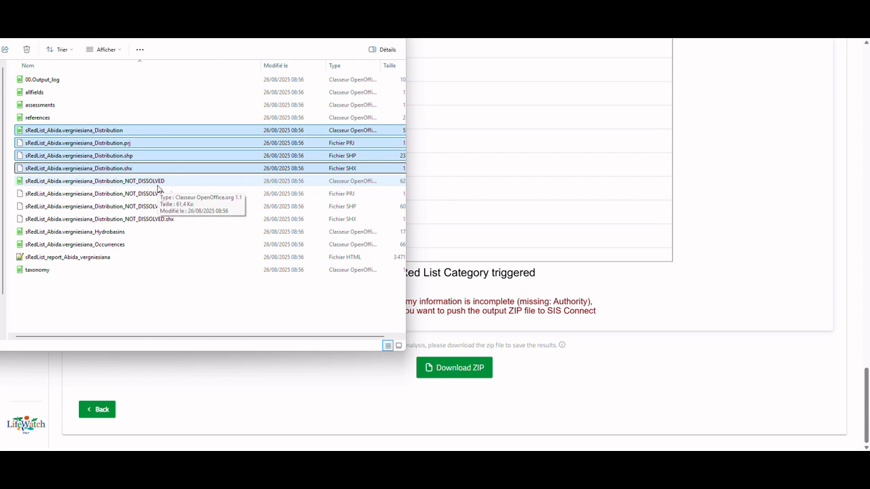
left_click(157, 185, "shift")
left_click(157, 183)
left_click(159, 219, "shift")
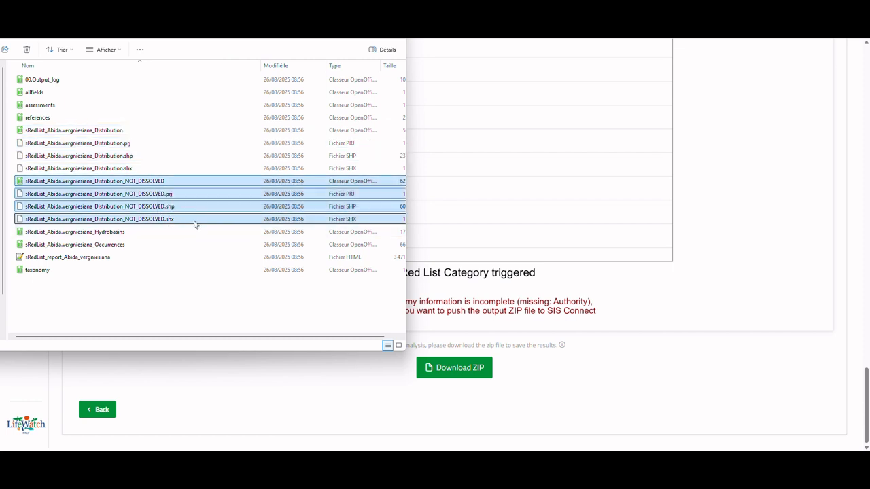
left_click(109, 234)
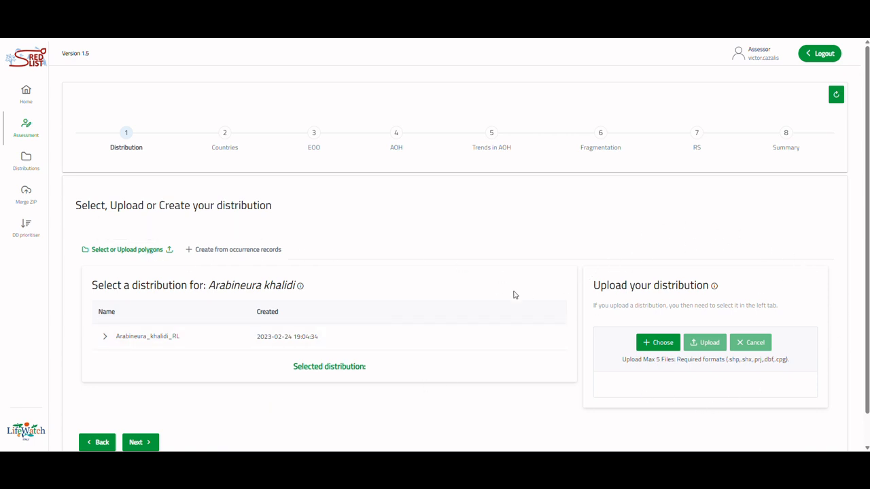
Select the Arabineura_khalidi_RL distribution for editing and compare it with GBIF occurrence records
left_click(143, 337)
left_click(137, 443)
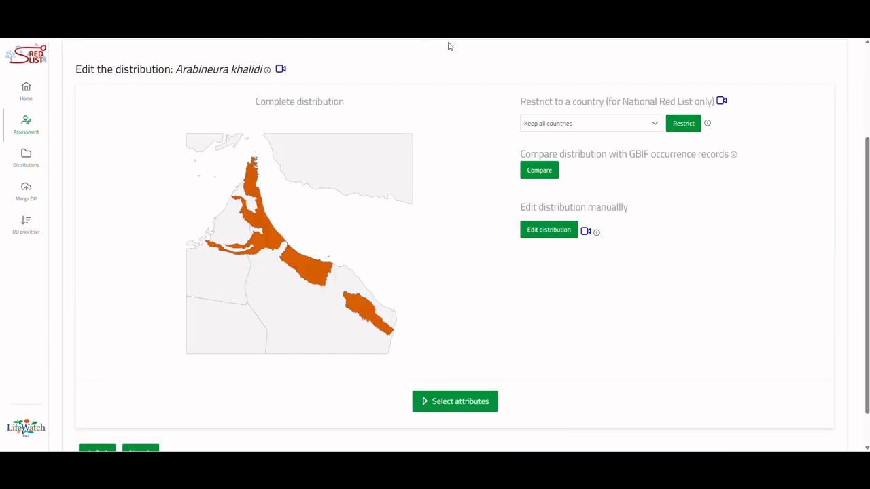
left_click(541, 171)
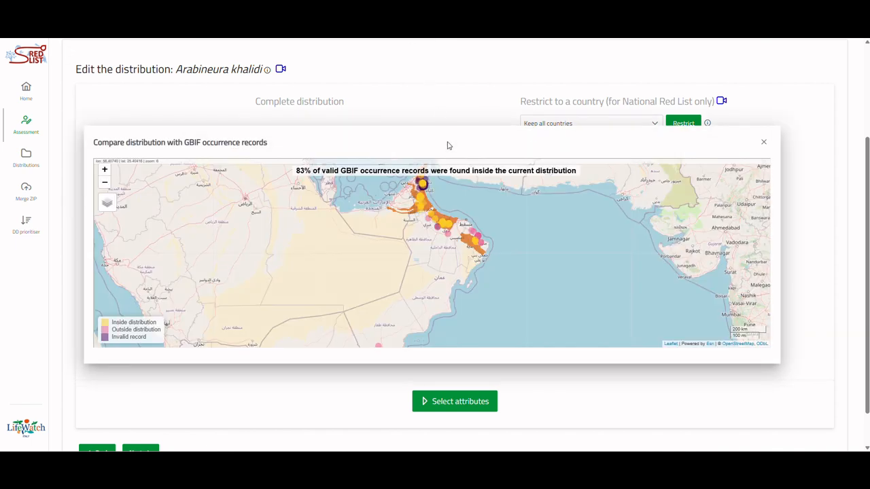
scroll(406, 222, "up", 1)
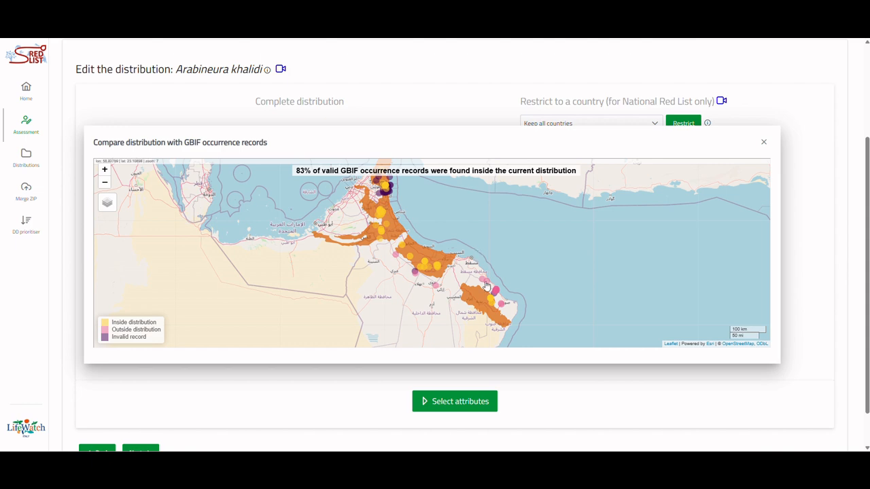
Inspect a coastal record outside the distribution and its GBIF page, and close the comparison map
scroll(489, 286, "up", 2)
left_click(492, 279)
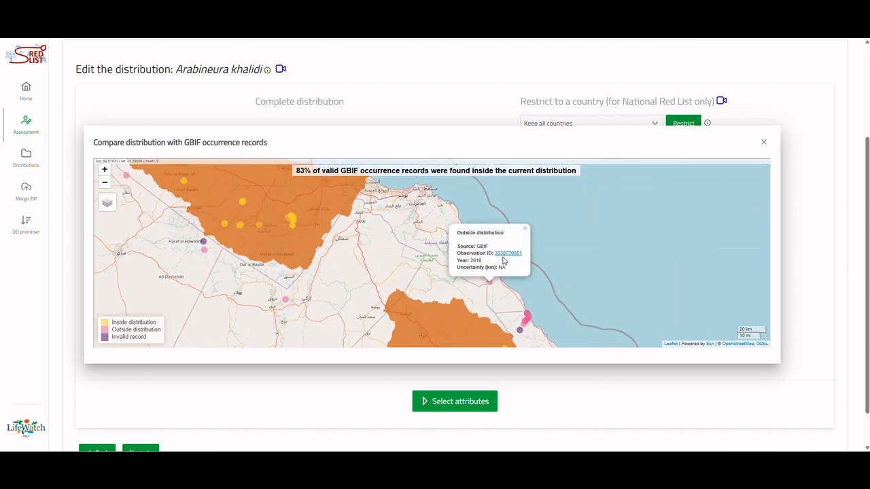
left_click(505, 256)
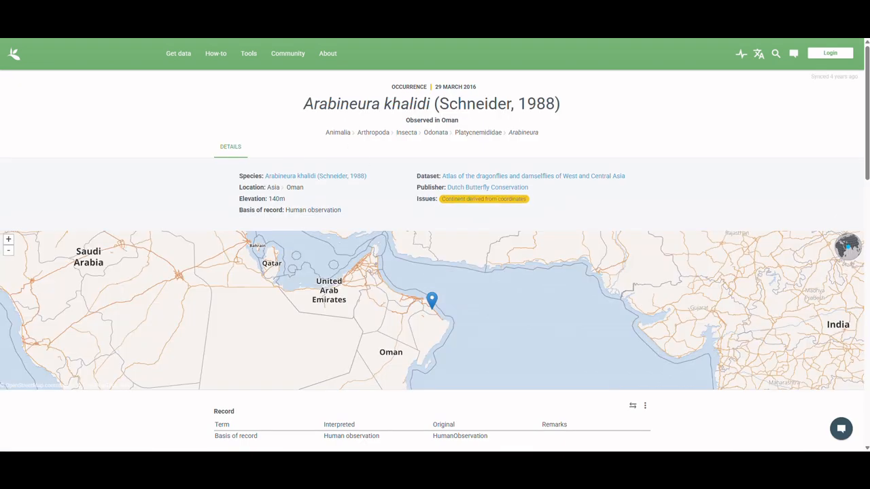
left_click(171, 10)
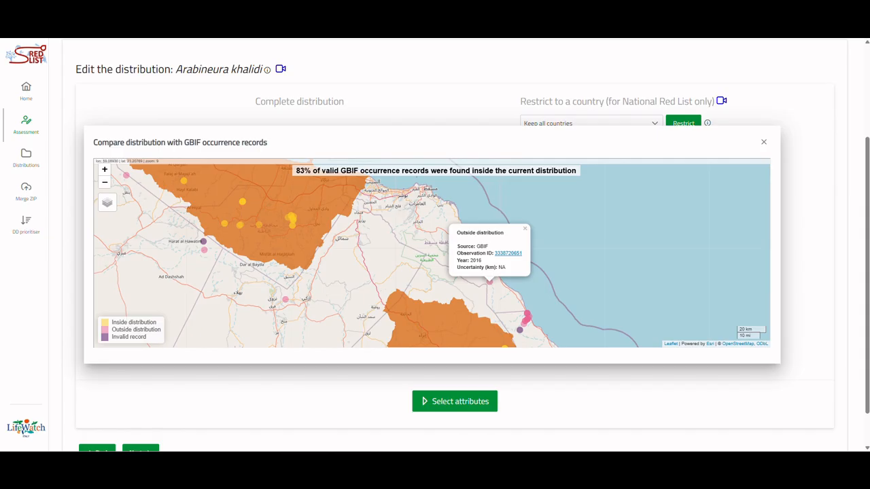
left_click(525, 230)
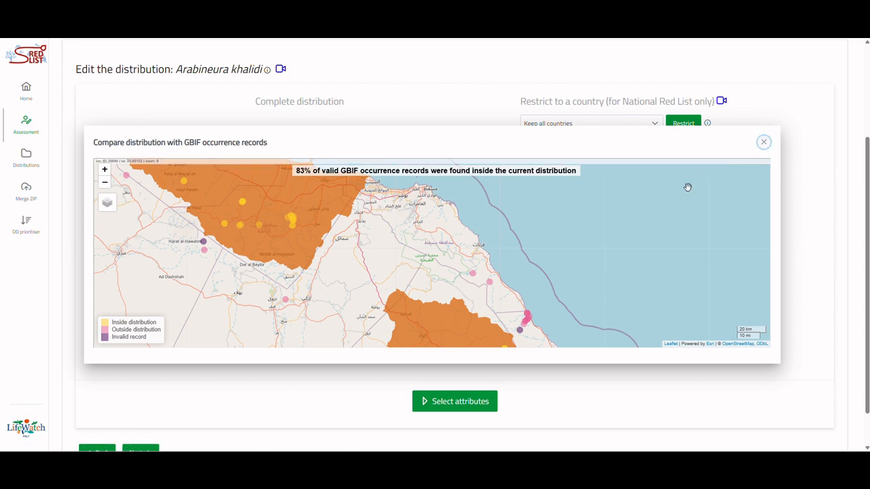
left_click(766, 142)
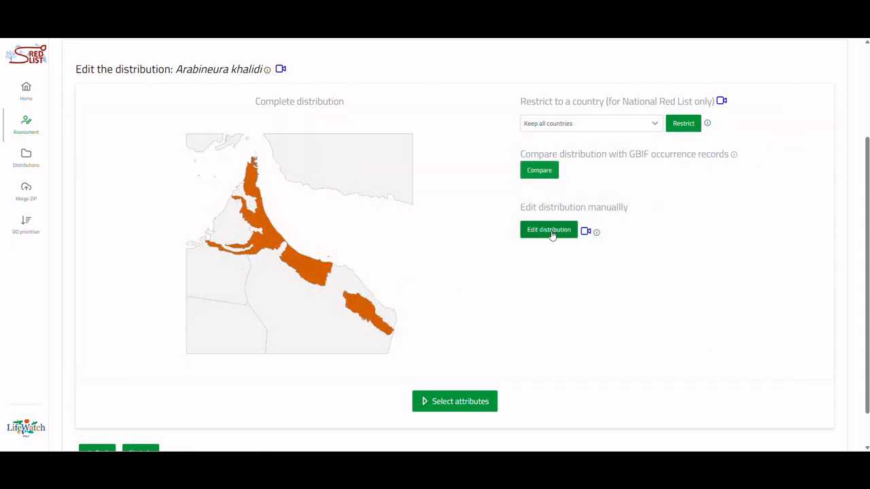
Open the Arabineura khalidi distribution for manual editing and convert it to editing as hydrobasins
left_click(549, 231)
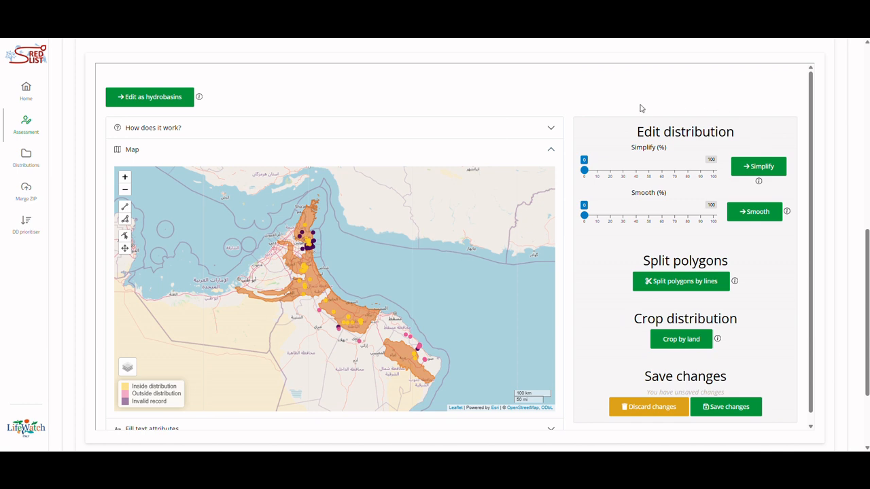
left_click(142, 101)
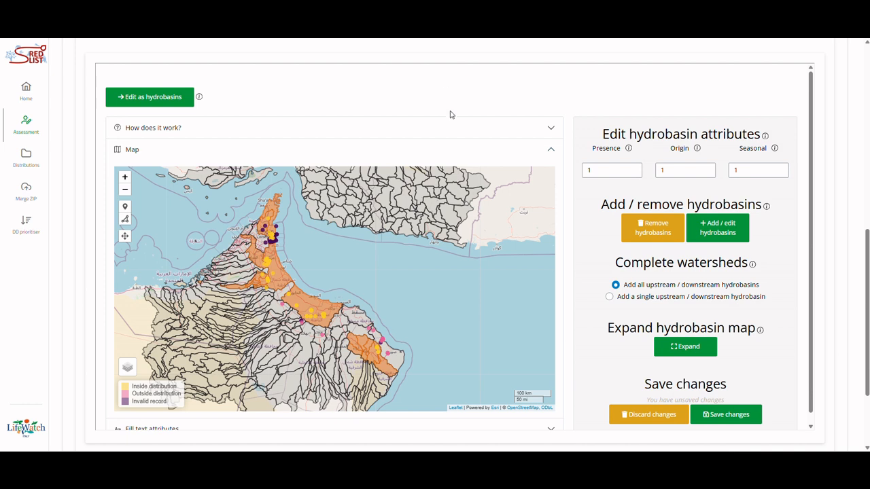
Inspect the editing options for a hydrobasin outside the range and for one inside it
left_click(362, 335)
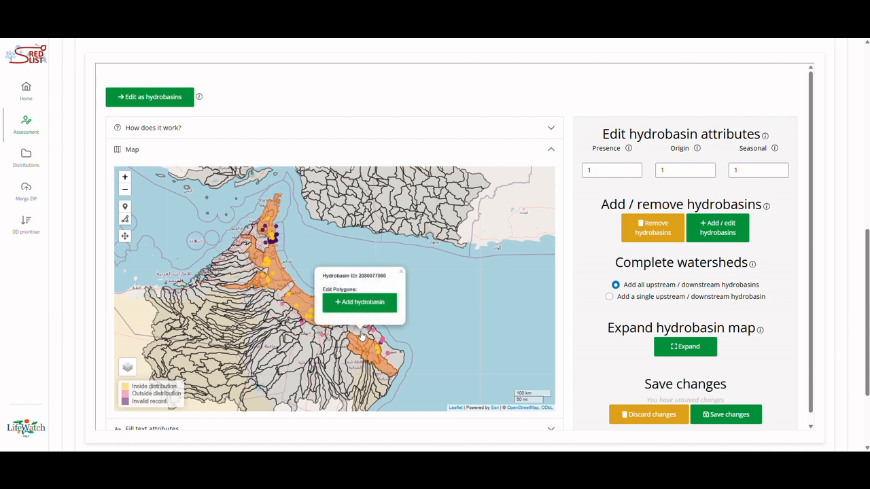
left_click(402, 274)
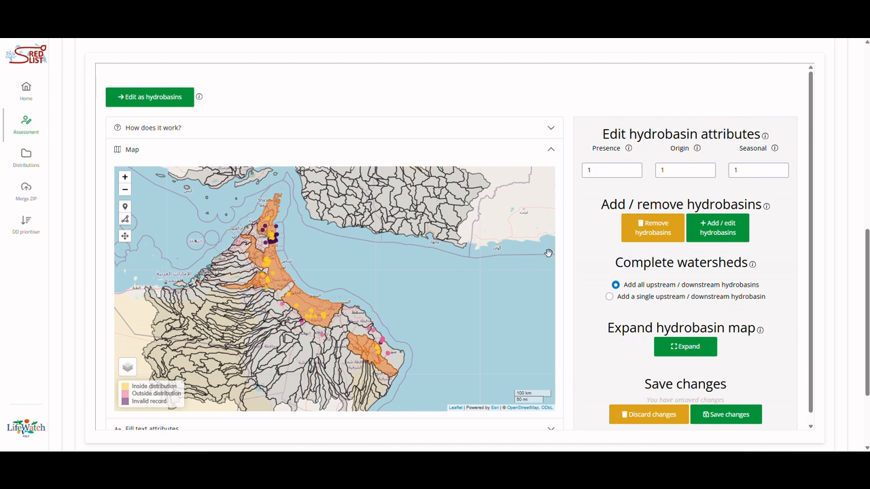
left_click(323, 322)
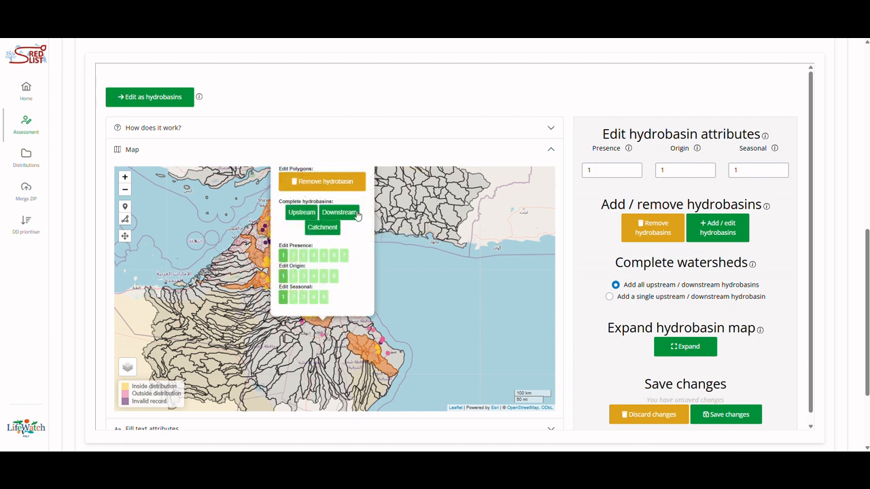
left_click(396, 325)
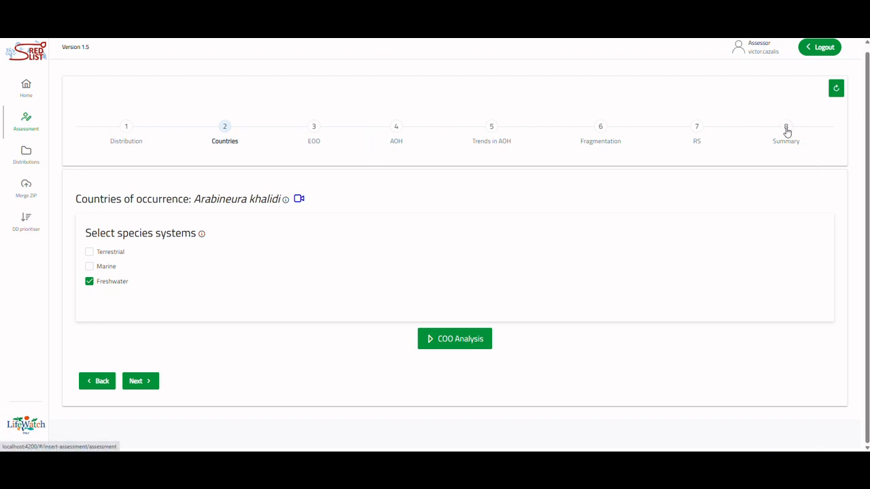
Run the countries of occurrence analysis and review the extent of occurrence and area of occupancy maps
left_click(461, 347)
scroll(517, 302, "down", 3)
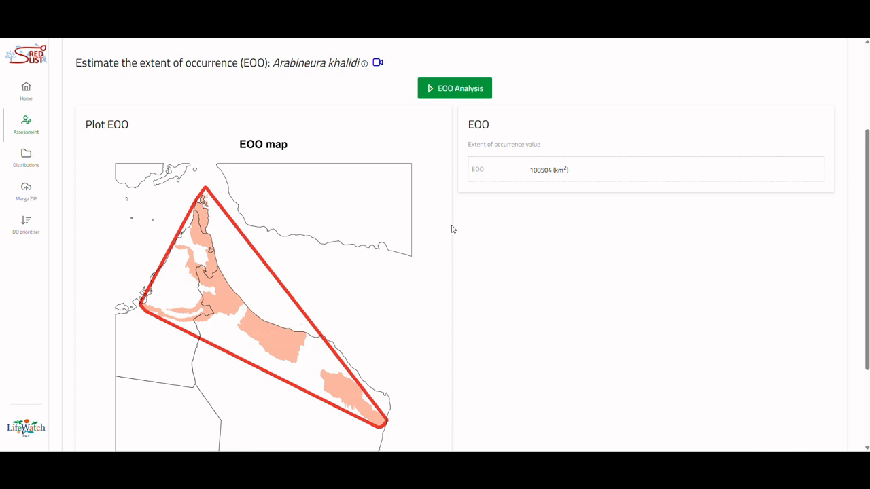
scroll(451, 229, "down", 3)
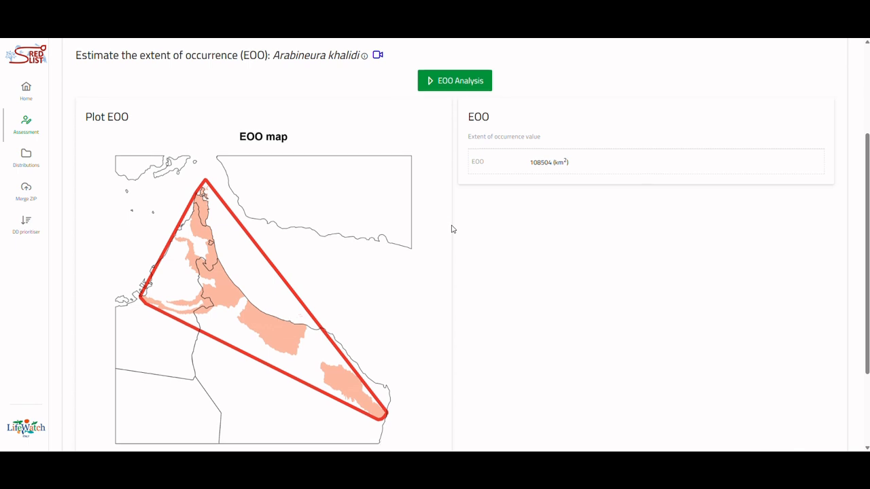
left_click(146, 412)
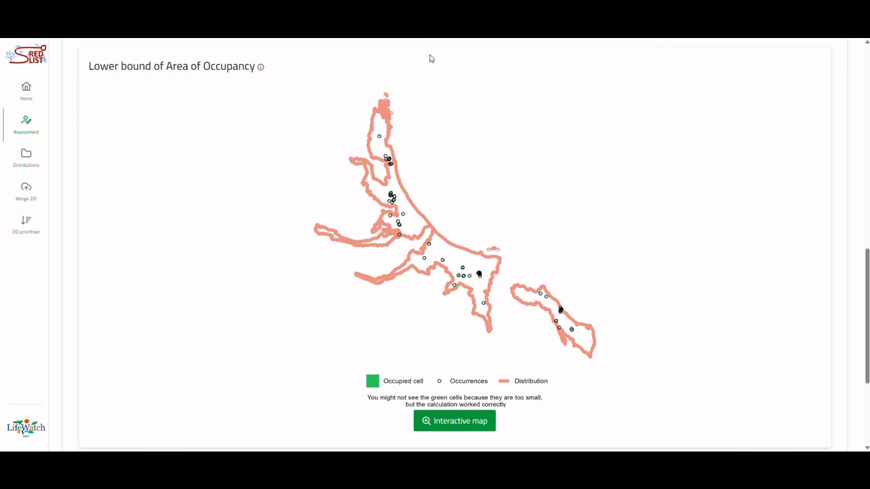
scroll(442, 95, "down", 3)
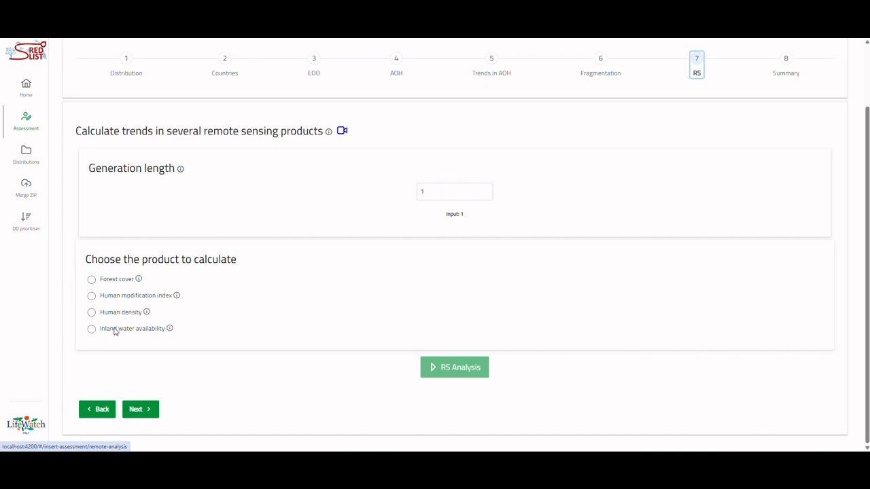
Run the remote sensing analysis for inland water availability and view its maps and trends
left_click(114, 331)
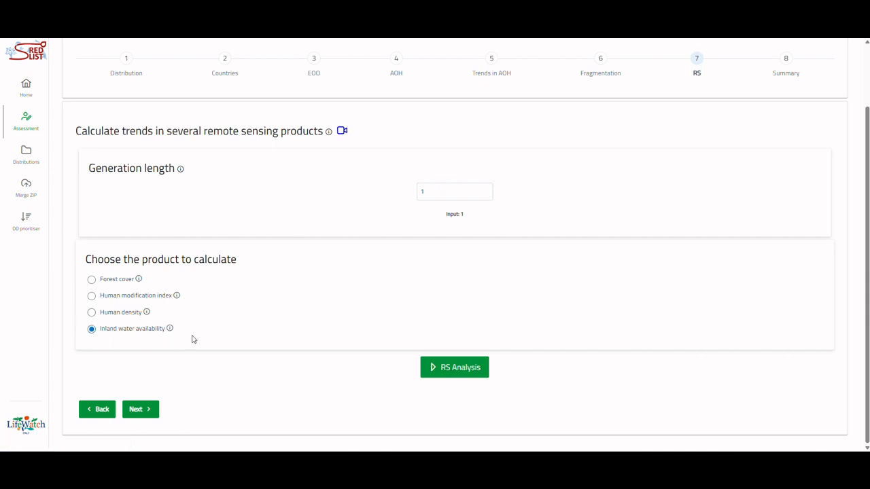
left_click(446, 374)
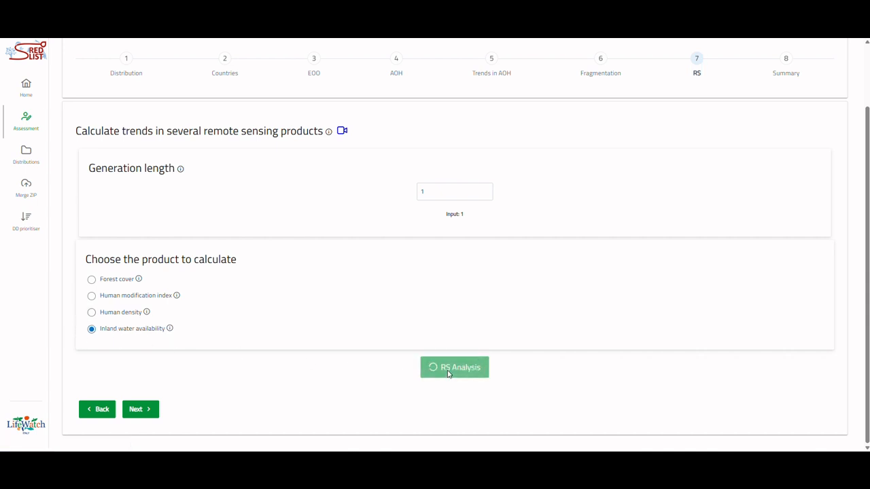
scroll(461, 349, "down", 3)
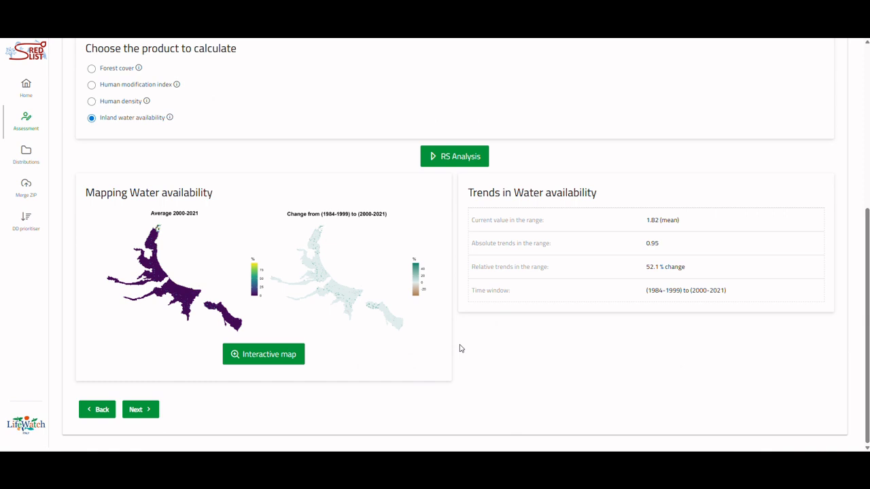
Examine the selectable outputs in the assessment summary, including the polygon range map shapefile and hydrobasins
scroll(461, 349, "down", 10)
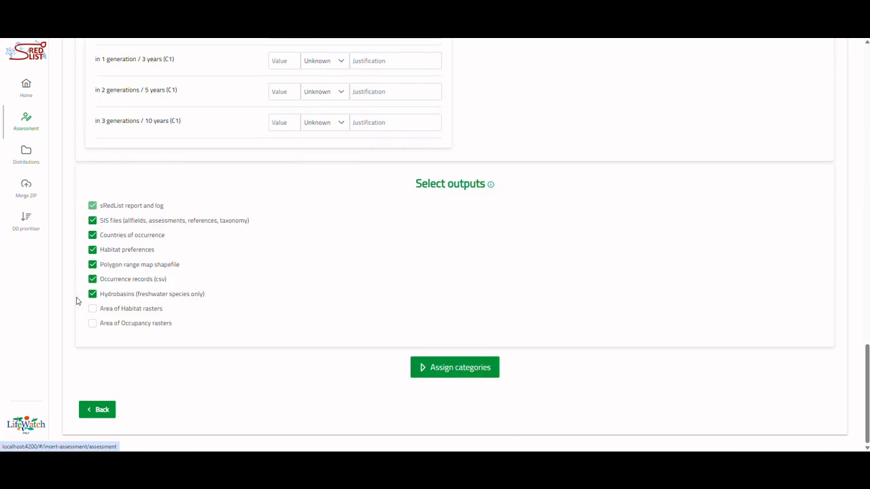
left_click(94, 265)
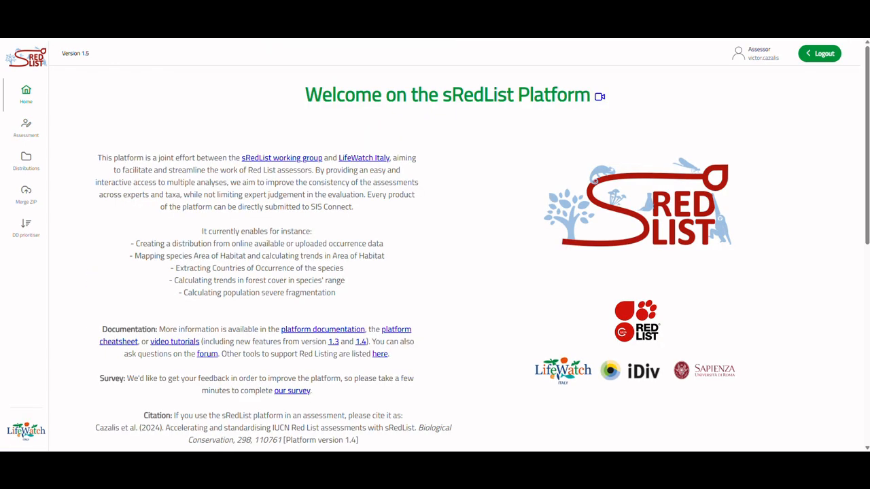
Look through the platform's home page down to its documentation, training and resource links
scroll(589, 365, "down", 10)
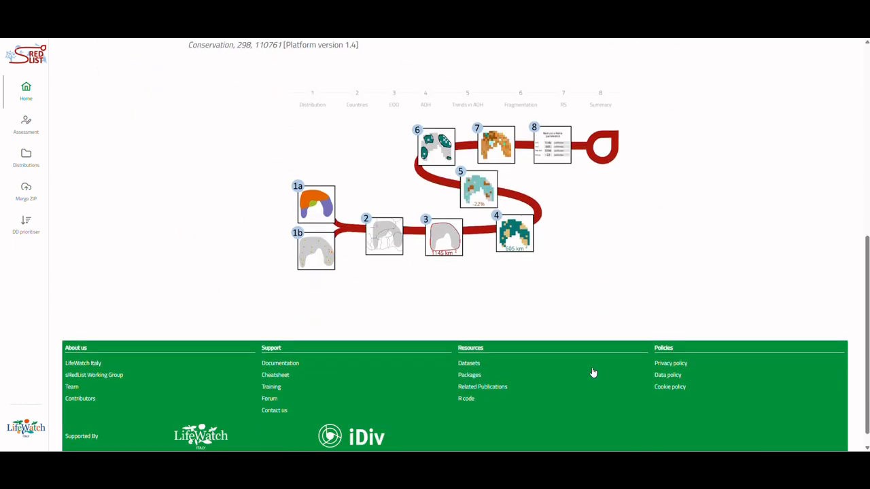